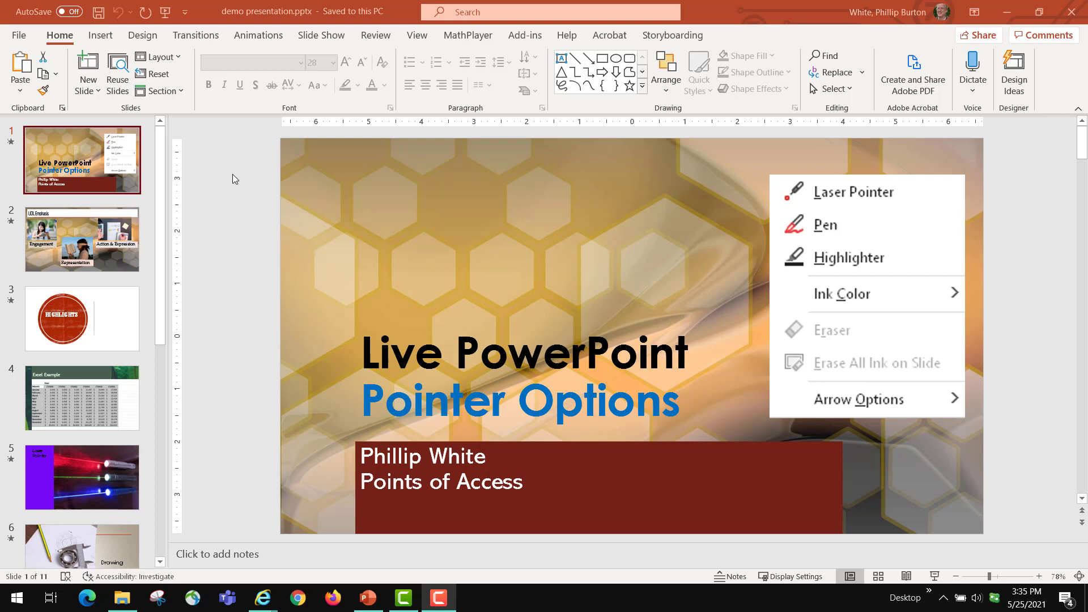
Launch the show from the beginning in Presenter View, showing title slide 1 of 11
left_click(332, 40)
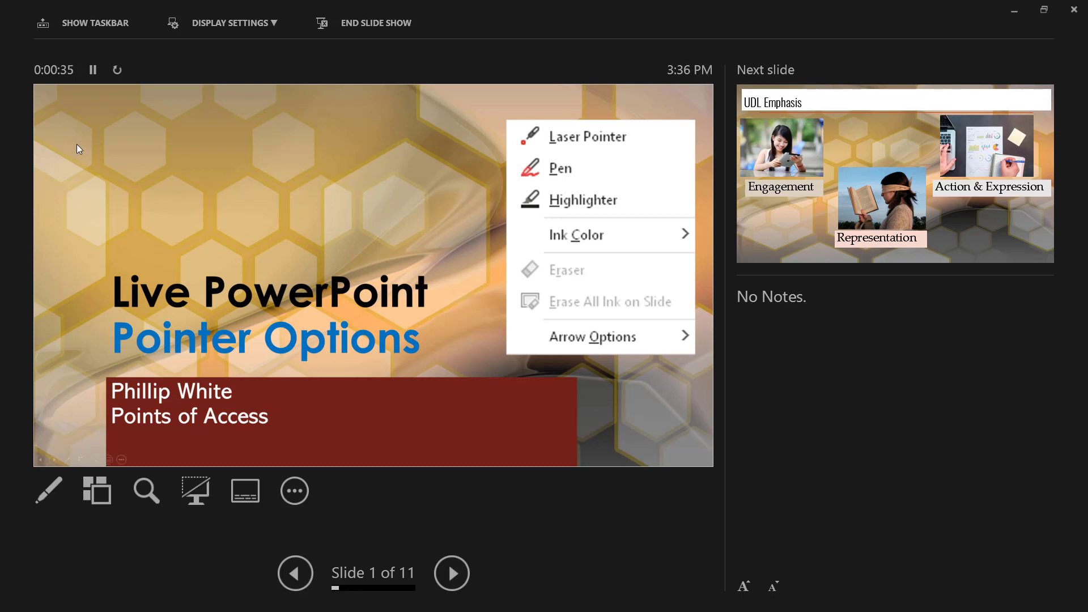
left_click(205, 27)
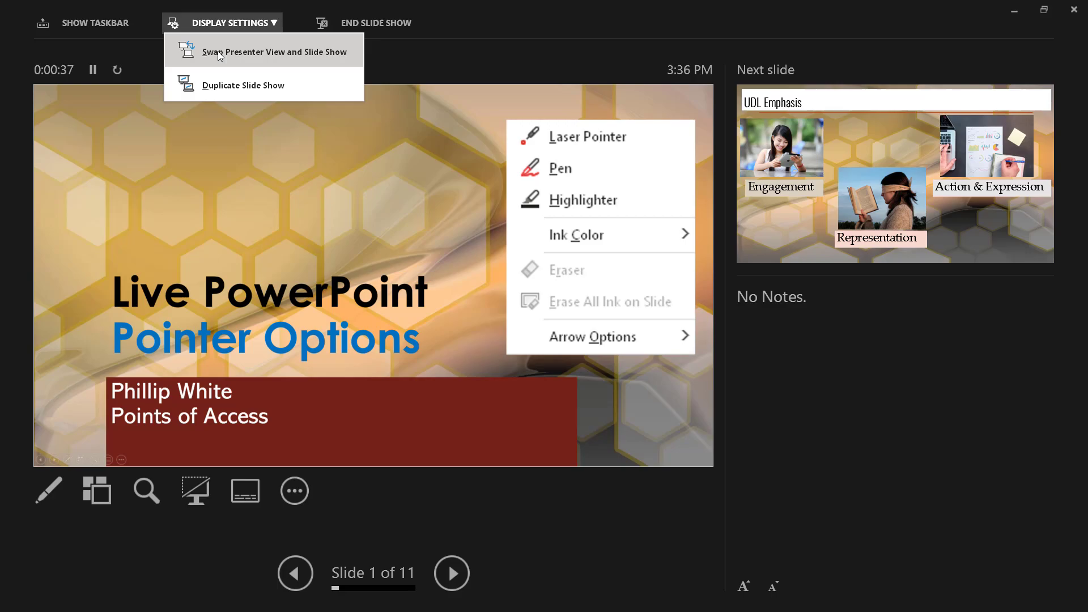
left_click(187, 46)
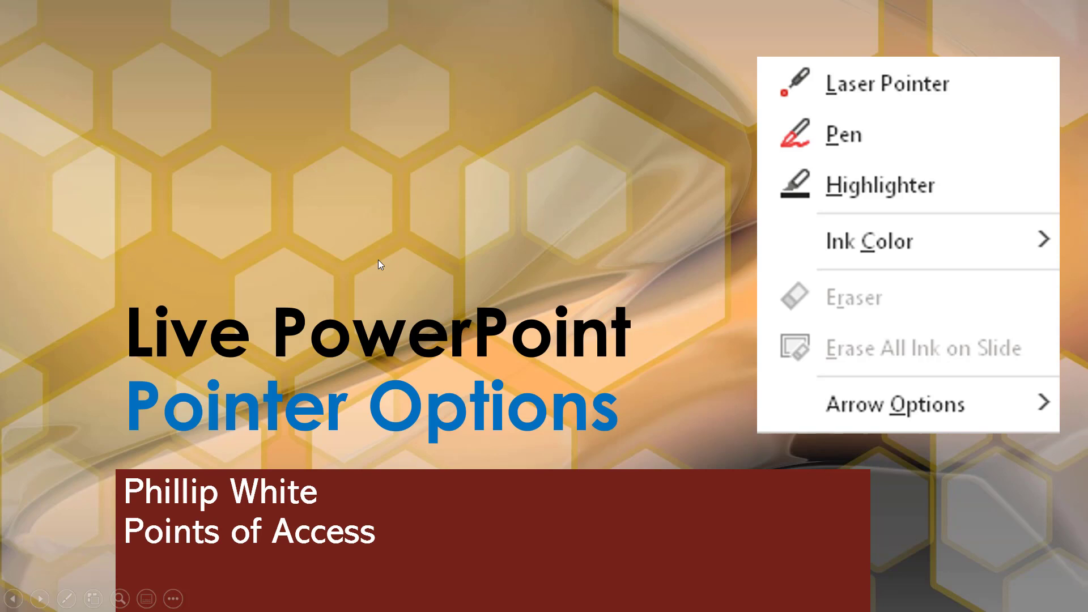
right_click(436, 193)
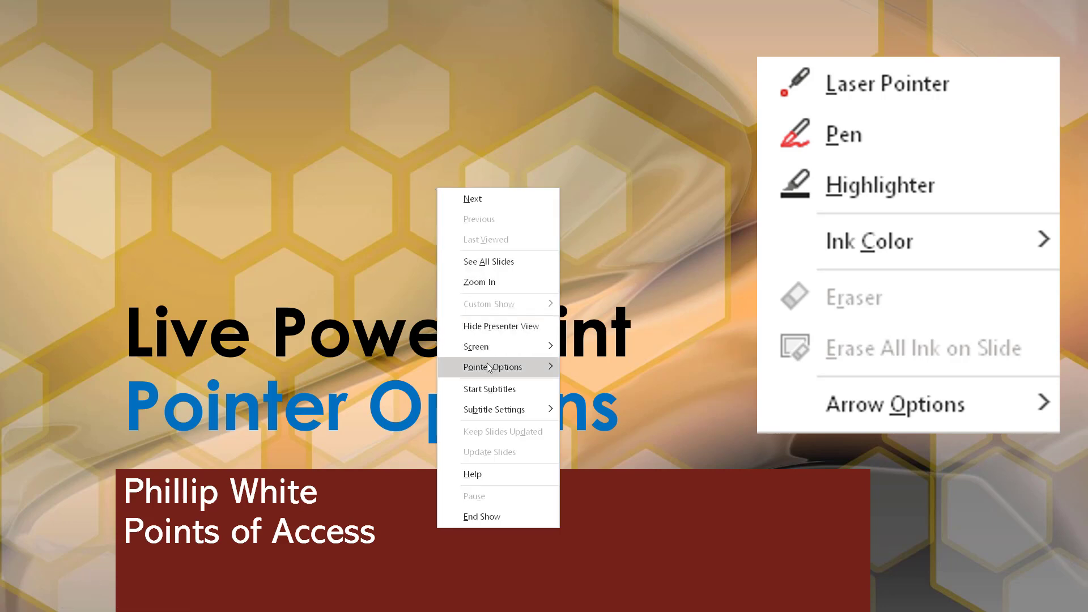
mouse_move(492, 372)
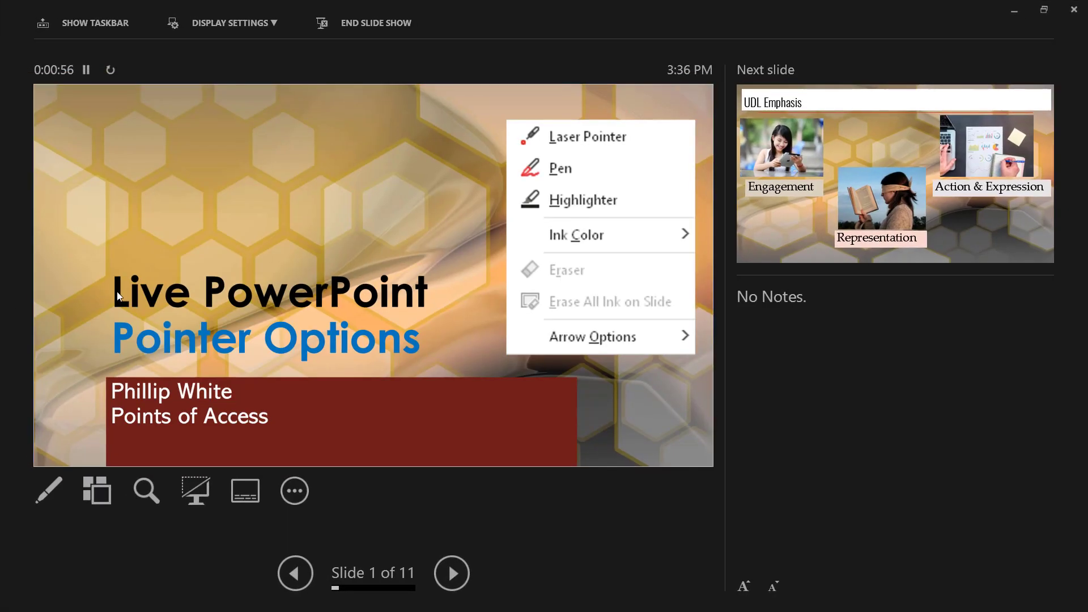
Browse the pen and laser pointer tools and arrow options, leaving the arrow on Automatic
left_click(51, 500)
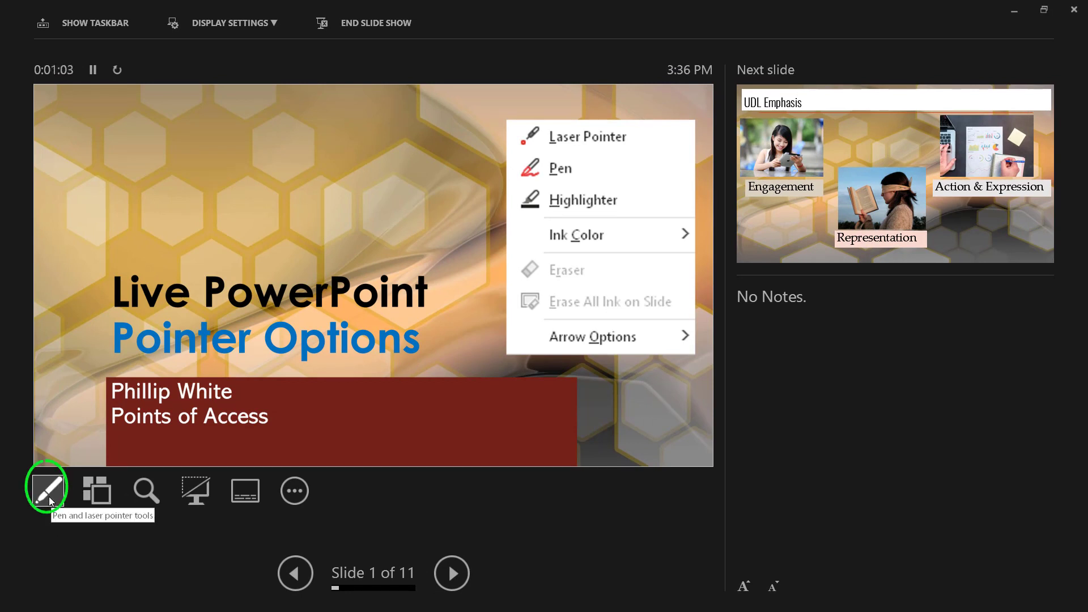
left_click(49, 496)
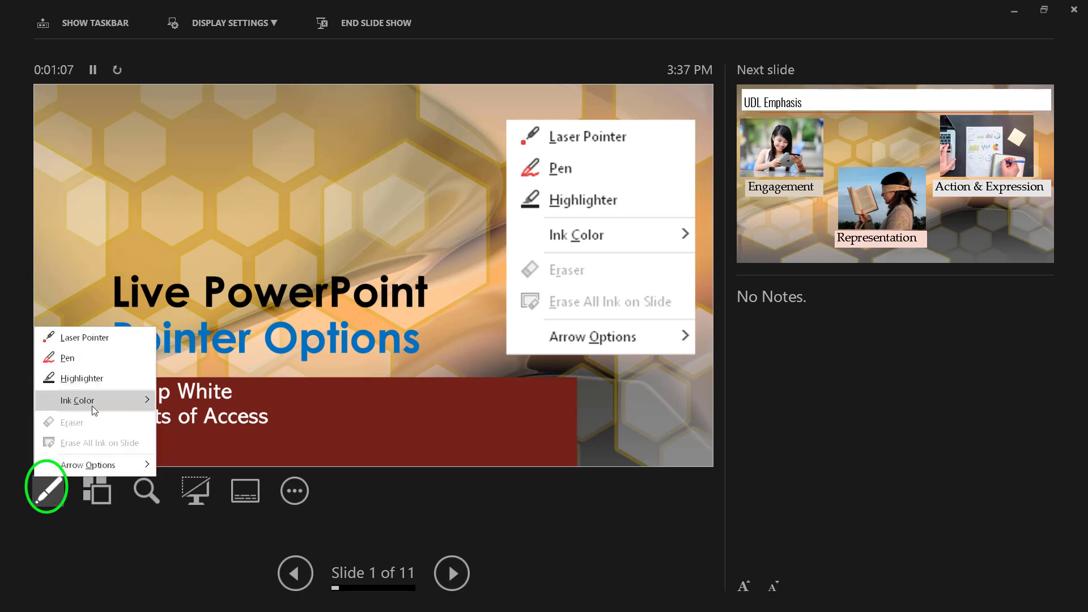
mouse_move(100, 467)
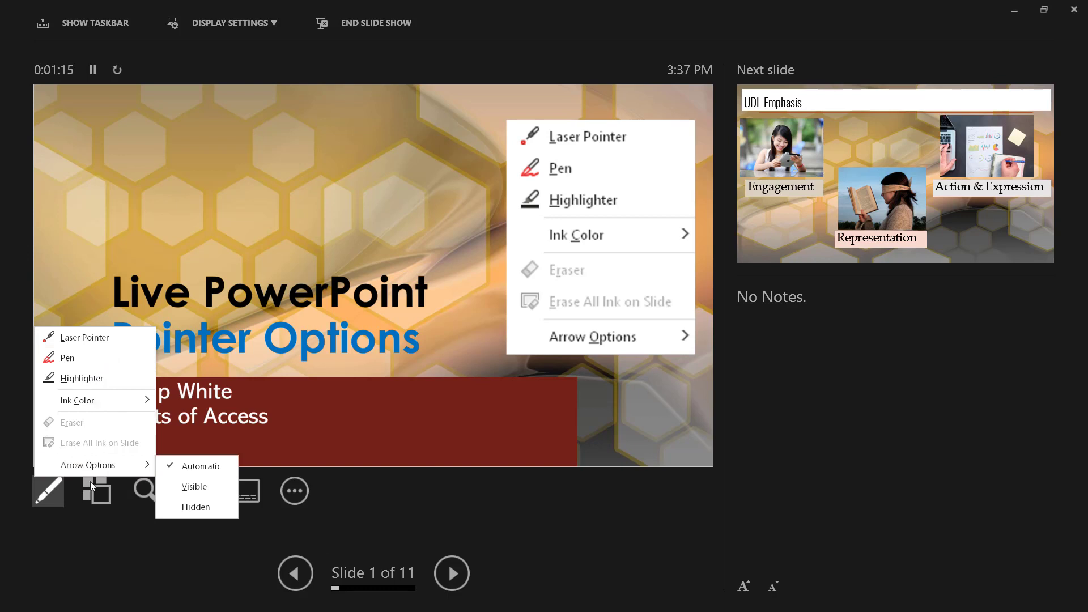
left_click(445, 515)
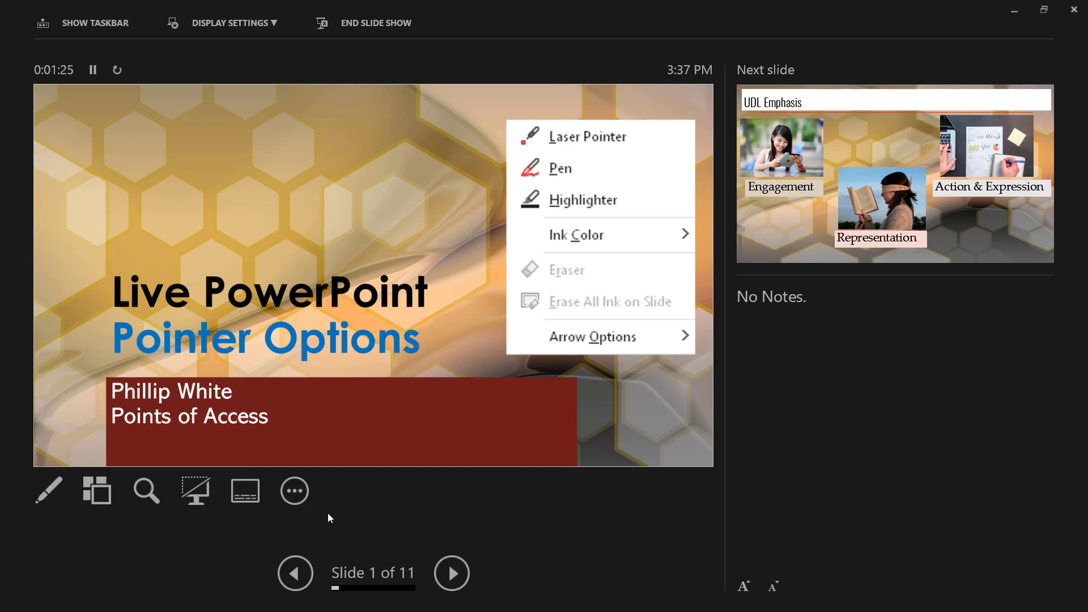
left_click(61, 501)
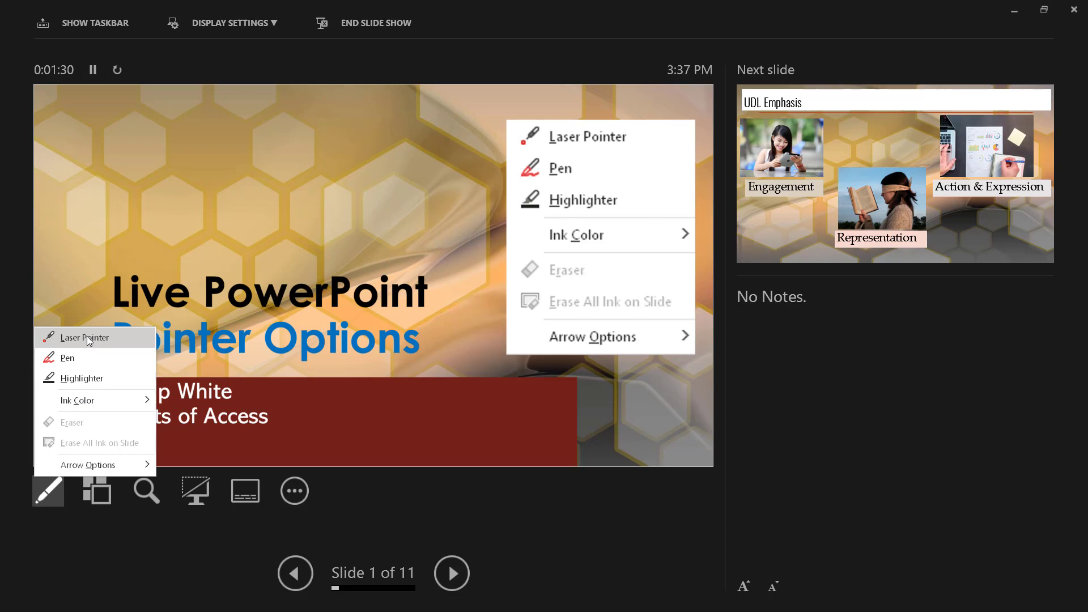
Use the laser pointer, advance to UDL Emphasis, and restore the arrow pointer with Ctrl+A
left_click(87, 339)
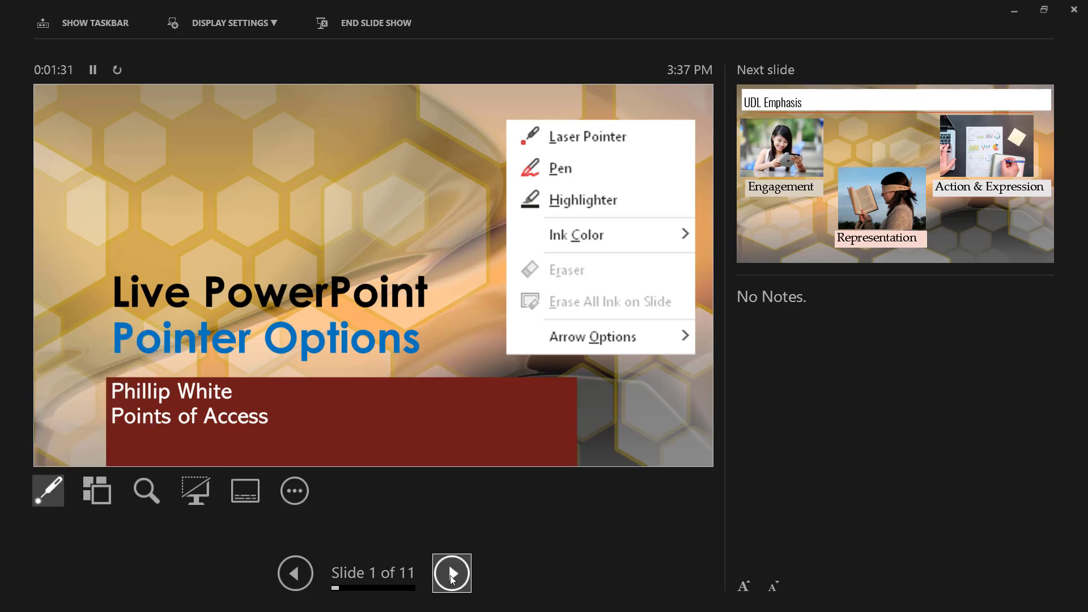
left_click(451, 573)
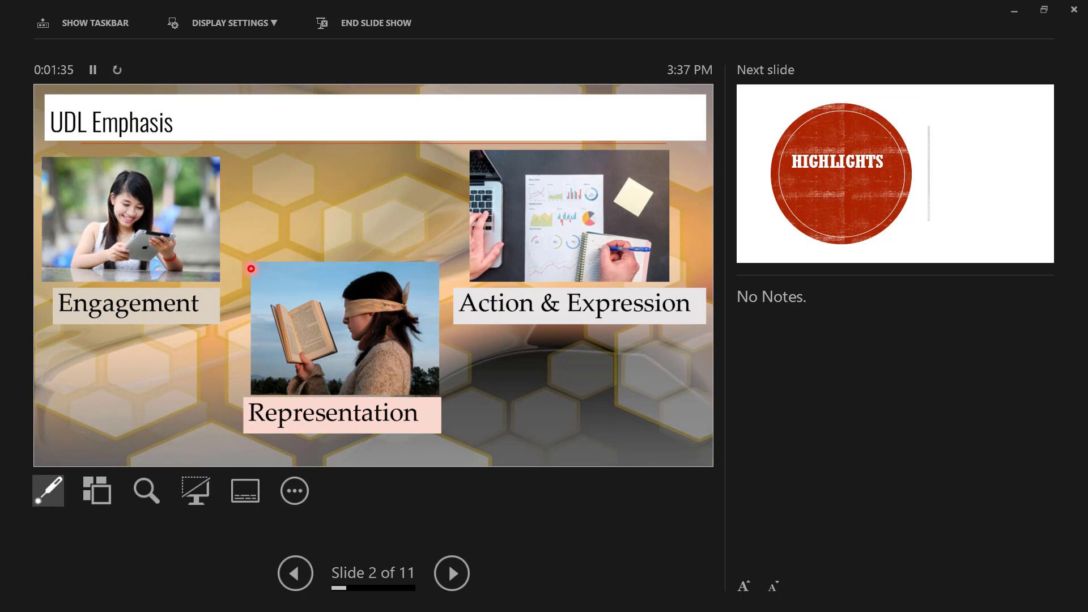
key("ctrl+a")
left_click(51, 486)
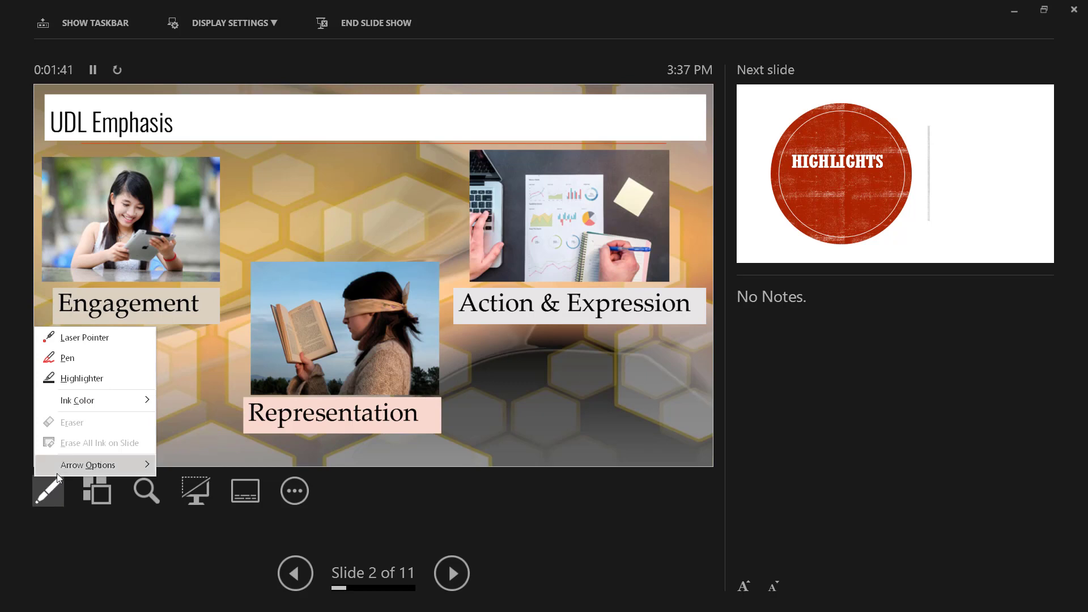
Draw yellow highlighter strokes across the circle and under HIGHLIGHTS on slide 3, then advance
left_click(83, 378)
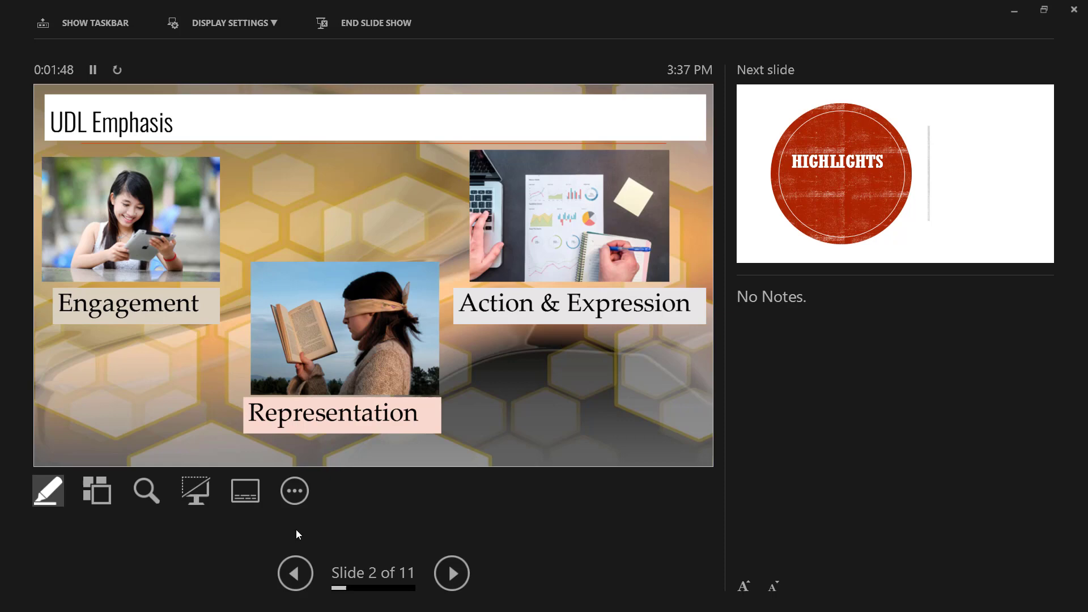
left_click(457, 568)
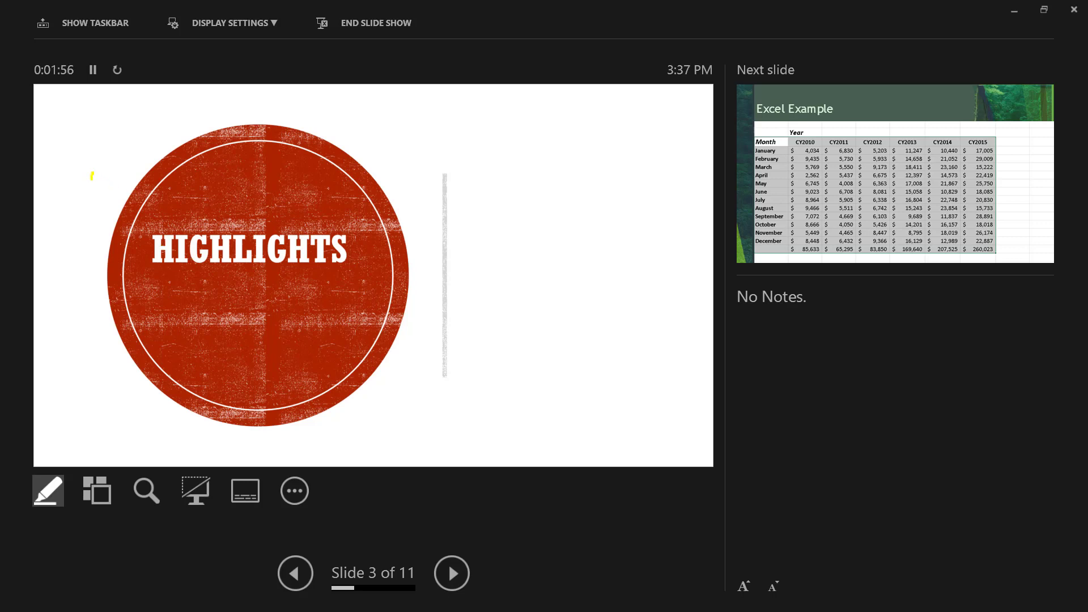
left_click_drag(92, 175, 164, 181)
left_click_drag(370, 184, 481, 184)
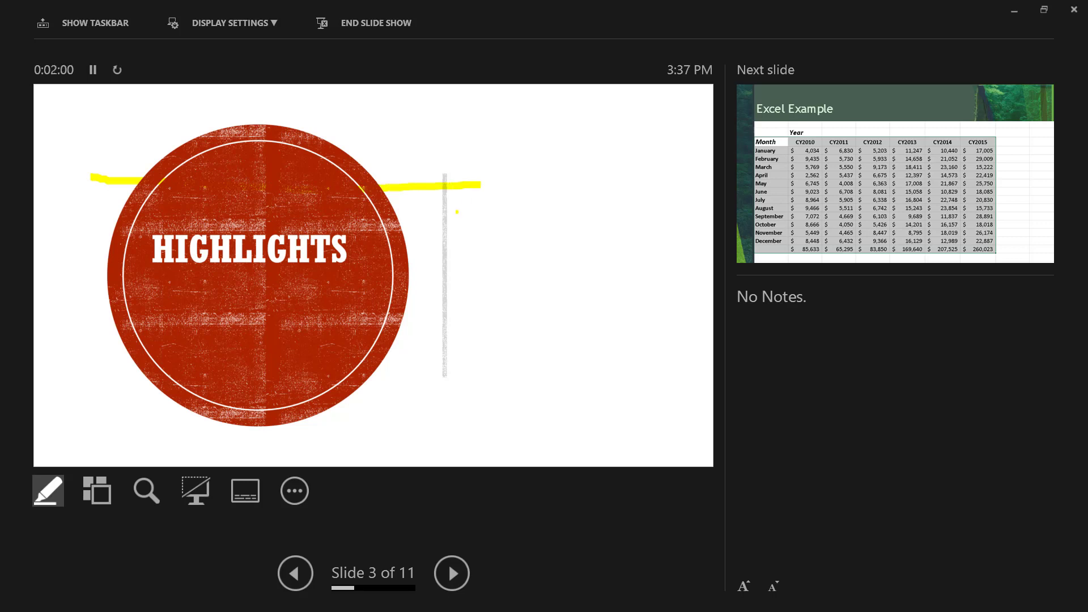
left_click_drag(72, 253, 347, 256)
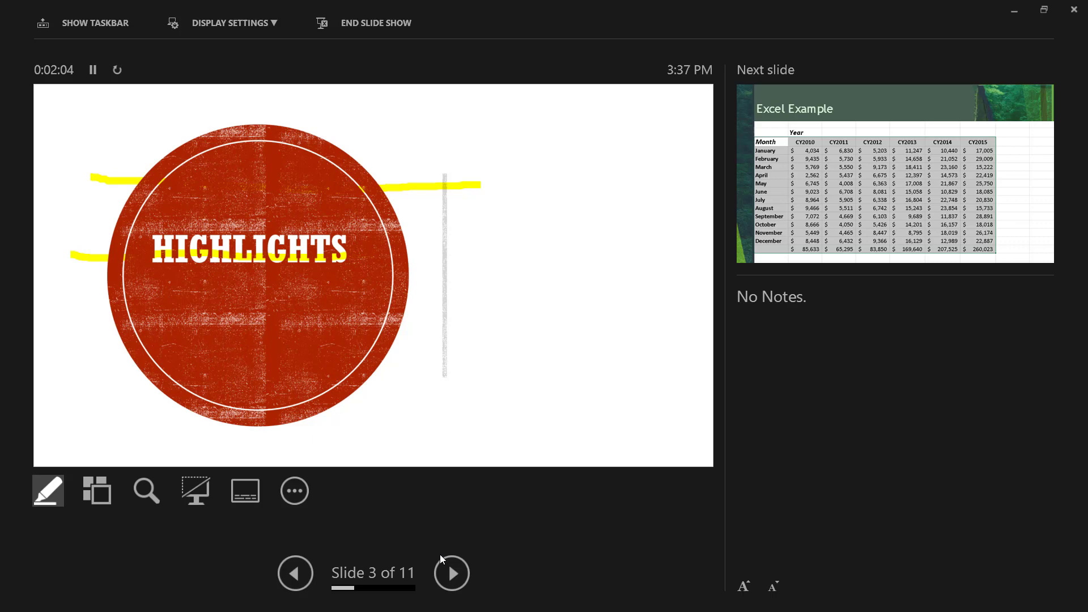
left_click(452, 573)
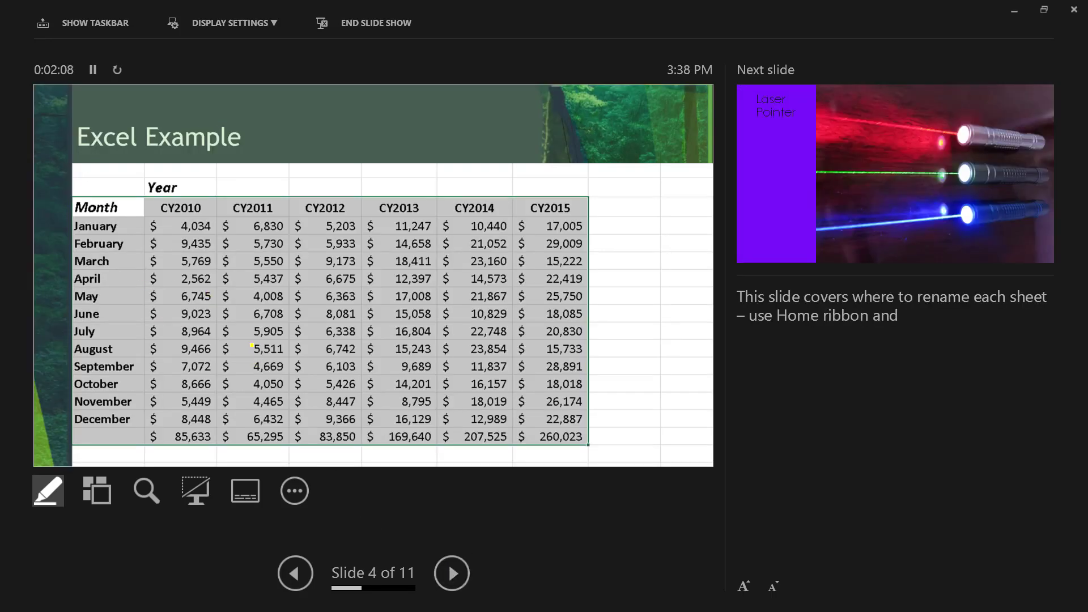
Highlight 5,511 and 16,804 in yellow on the Excel table, then select the Eraser
left_click_drag(251, 349, 286, 345)
left_click_drag(398, 331, 429, 331)
left_click(55, 497)
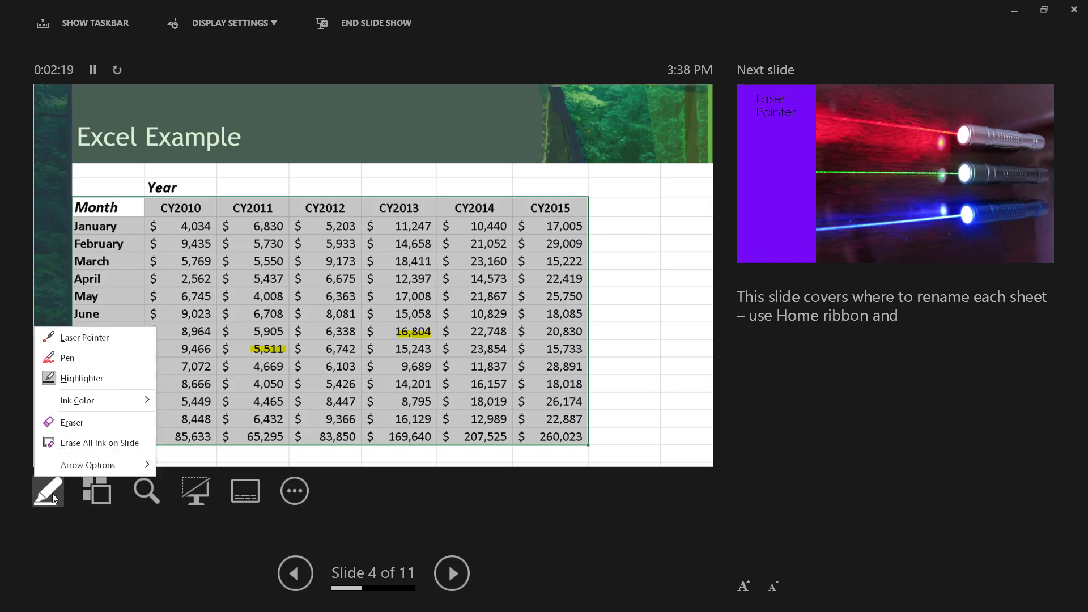
left_click(72, 424)
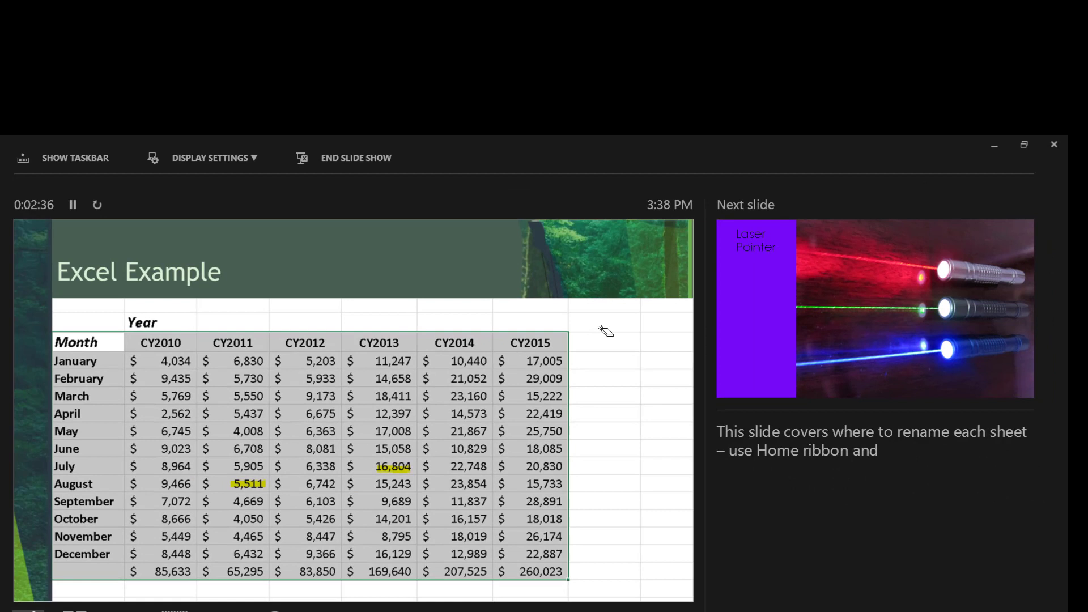
Erase the highlights on 16,804 and 5,511, then go back to the HIGHLIGHTS slide
left_click(405, 469)
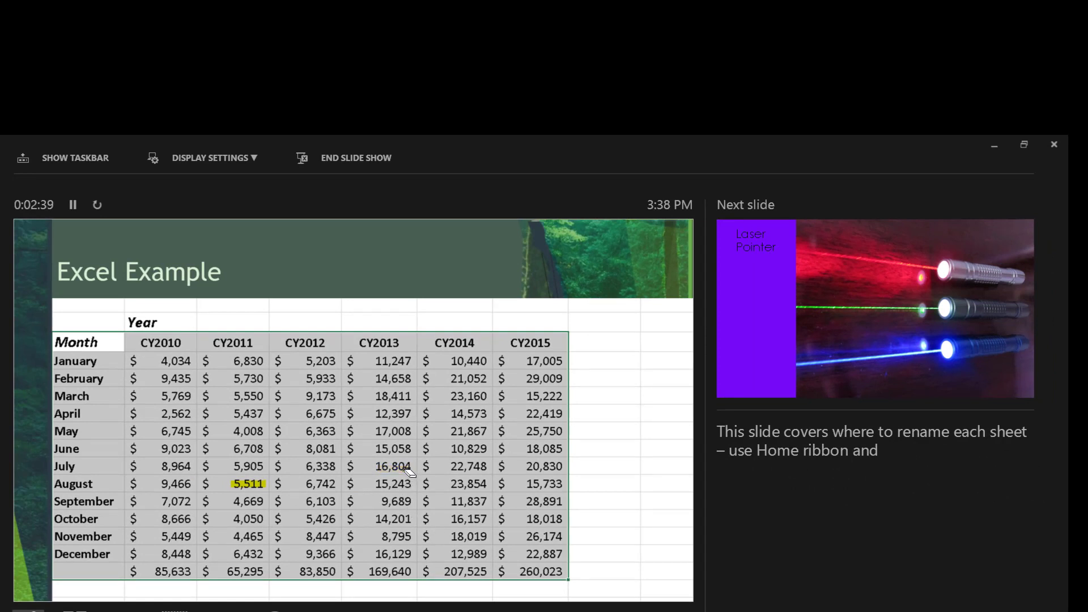
left_click(259, 486)
key("Left")
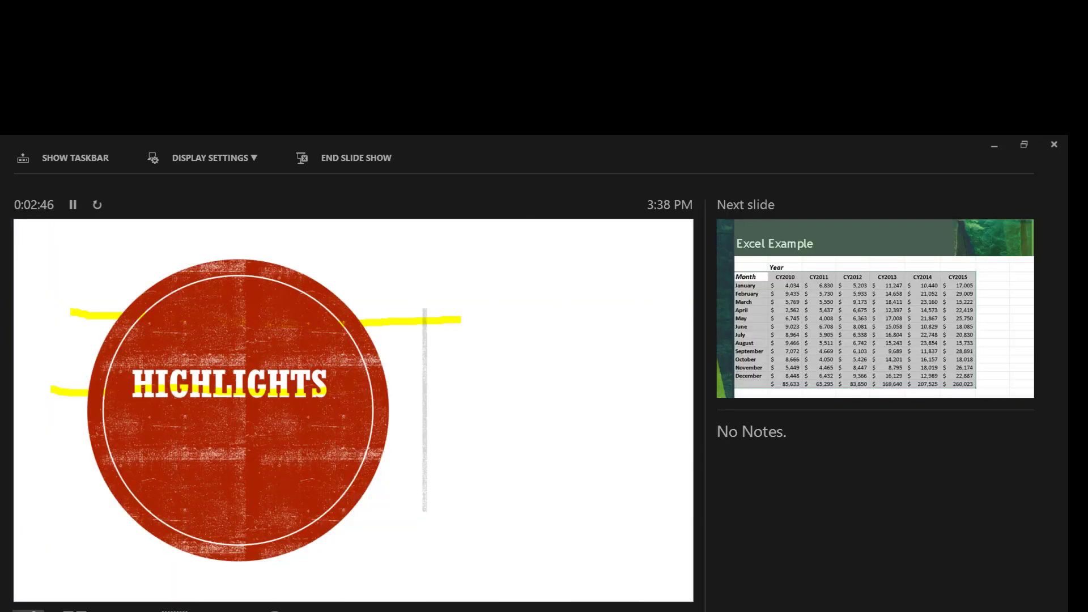
Erase all ink on the HIGHLIGHTS slide
left_click(28, 611)
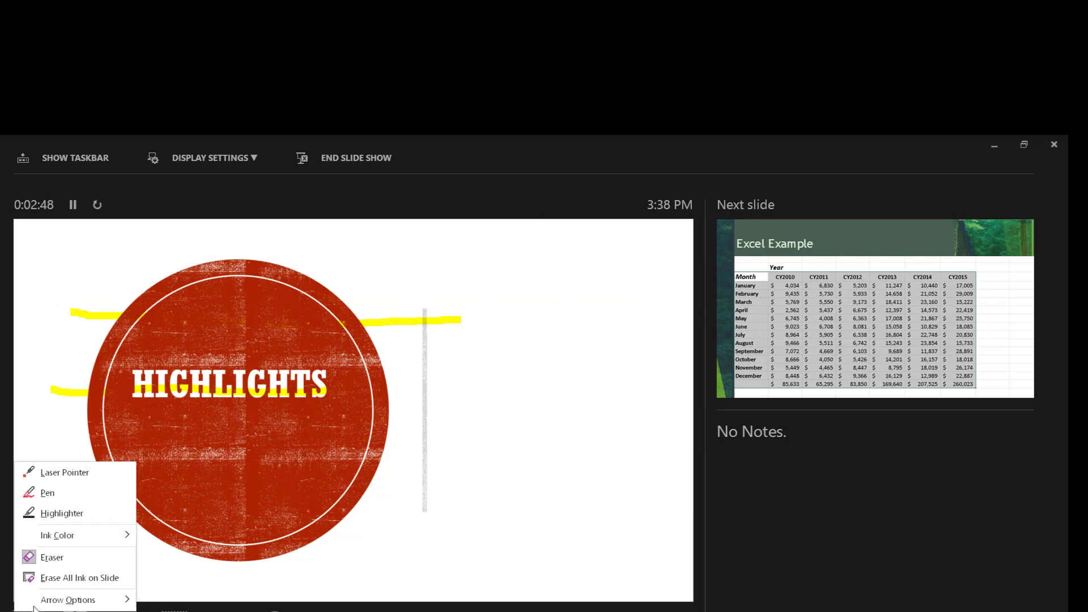
left_click(56, 577)
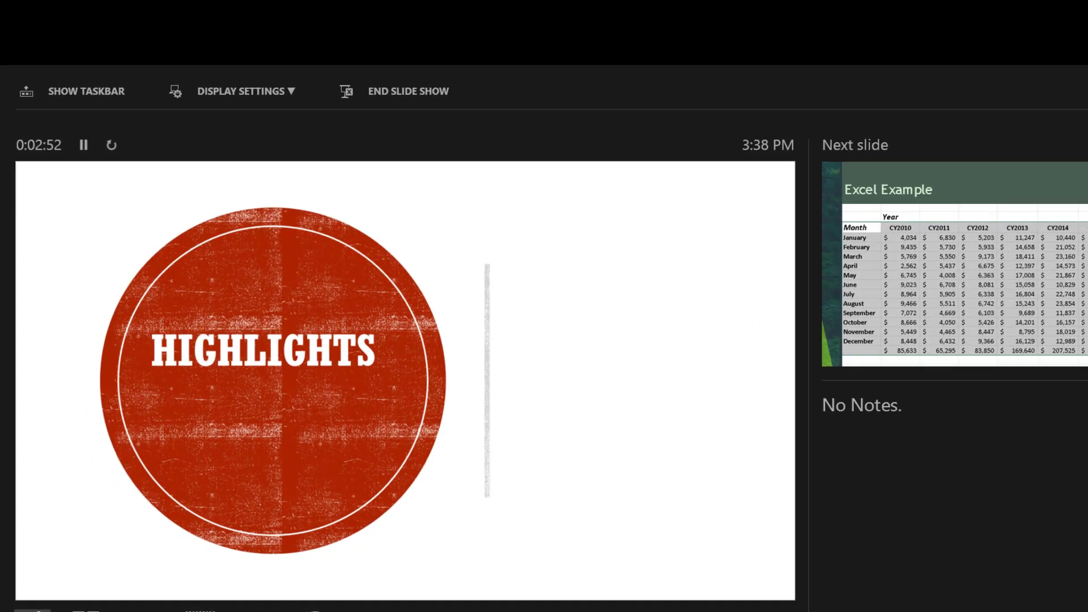
left_click(28, 610)
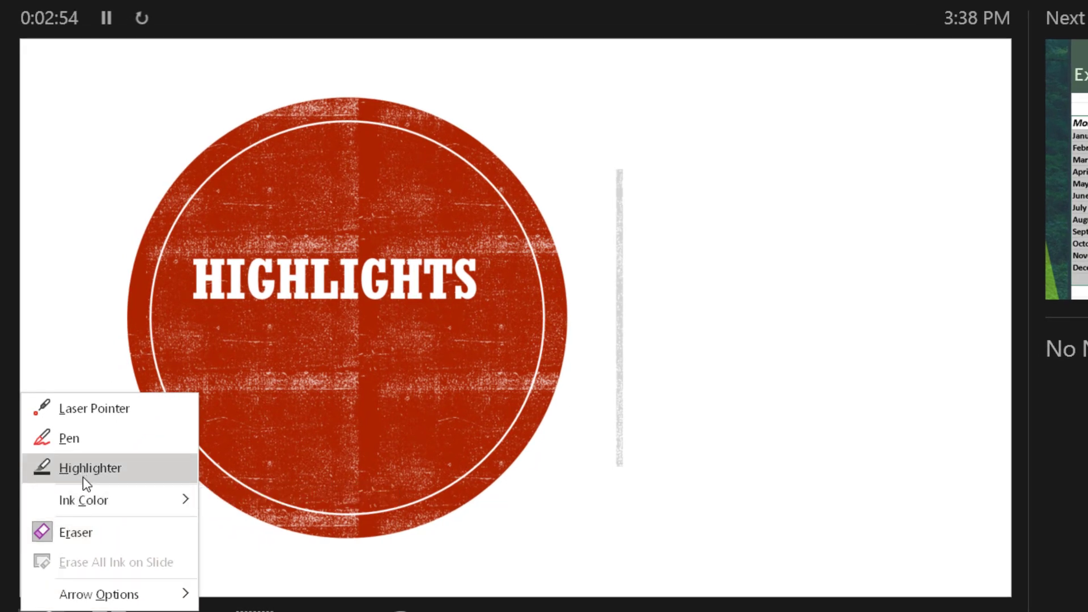
Switch the ink colour to light blue and highlight the word HIGHLIGHTS
mouse_move(91, 501)
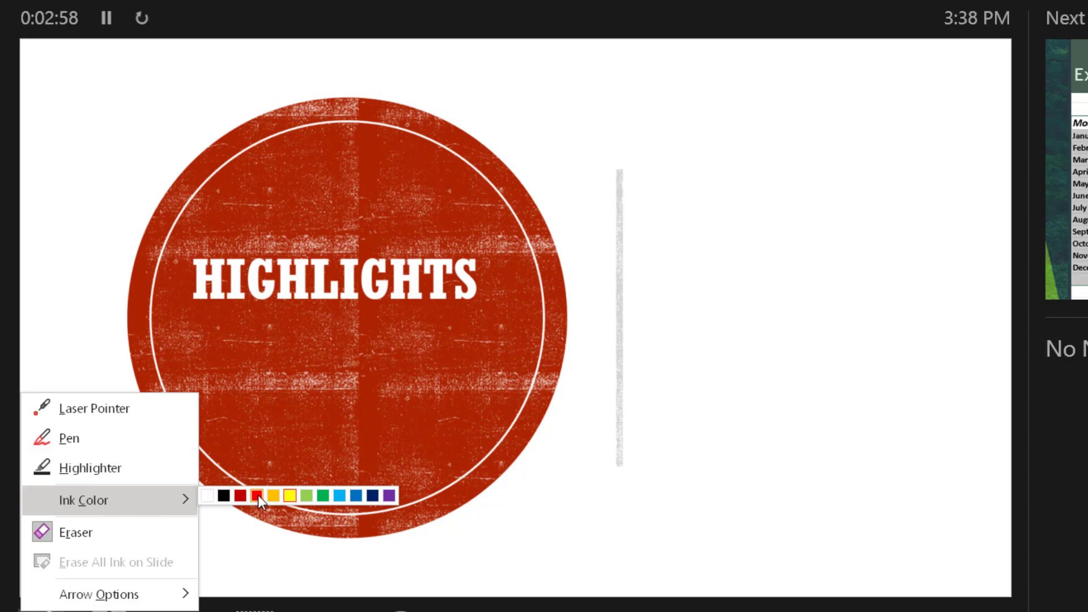
left_click(338, 496)
left_click_drag(199, 279, 434, 274)
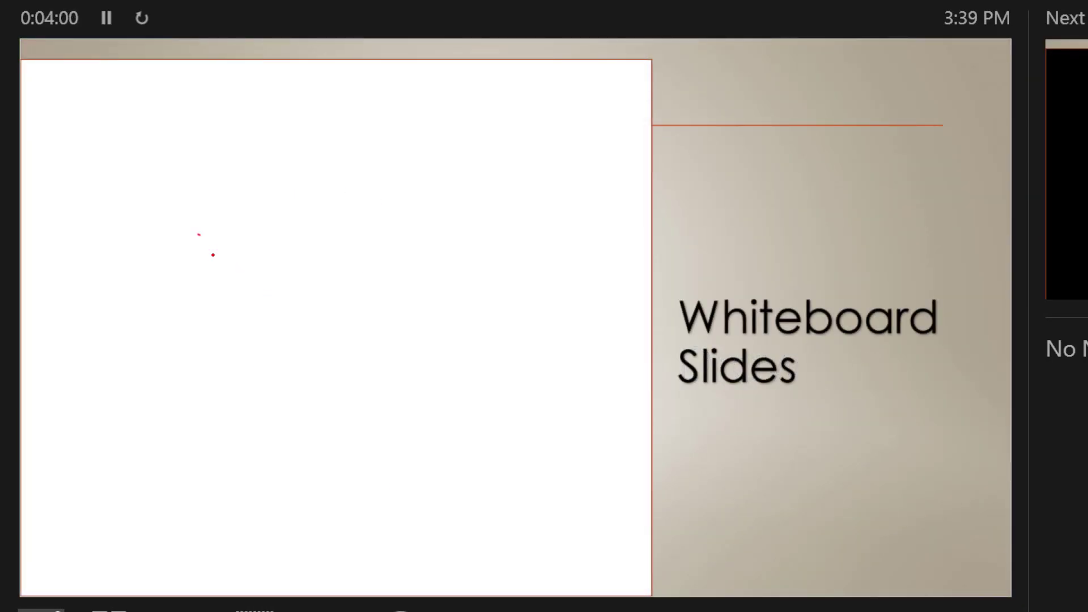
Draw a red stroke on the whiteboard slide, then a gold freehand loop on the blackboard
left_click_drag(213, 255, 450, 387)
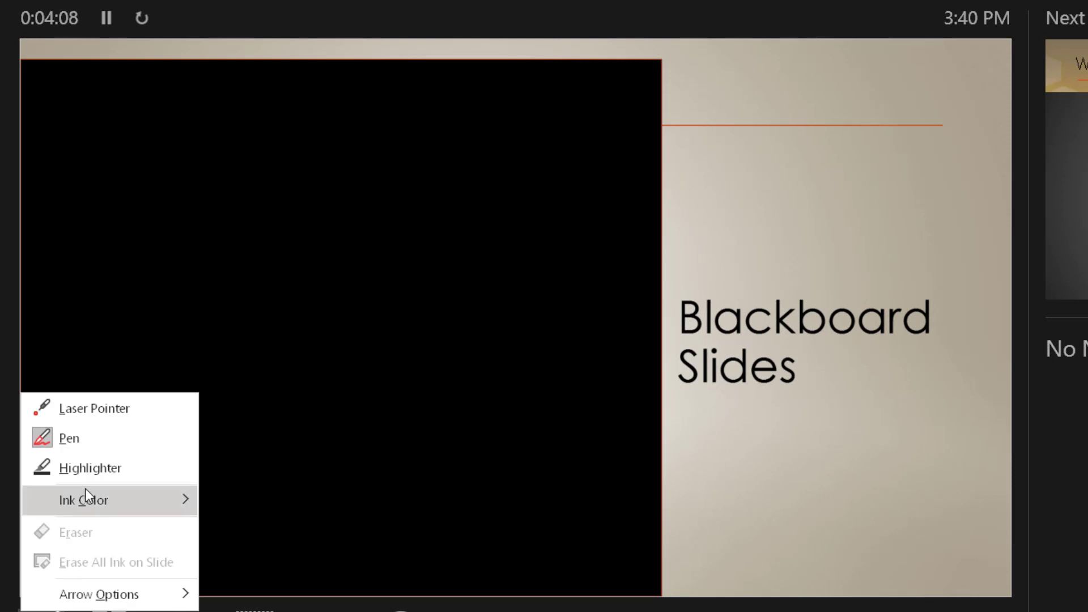
mouse_move(85, 498)
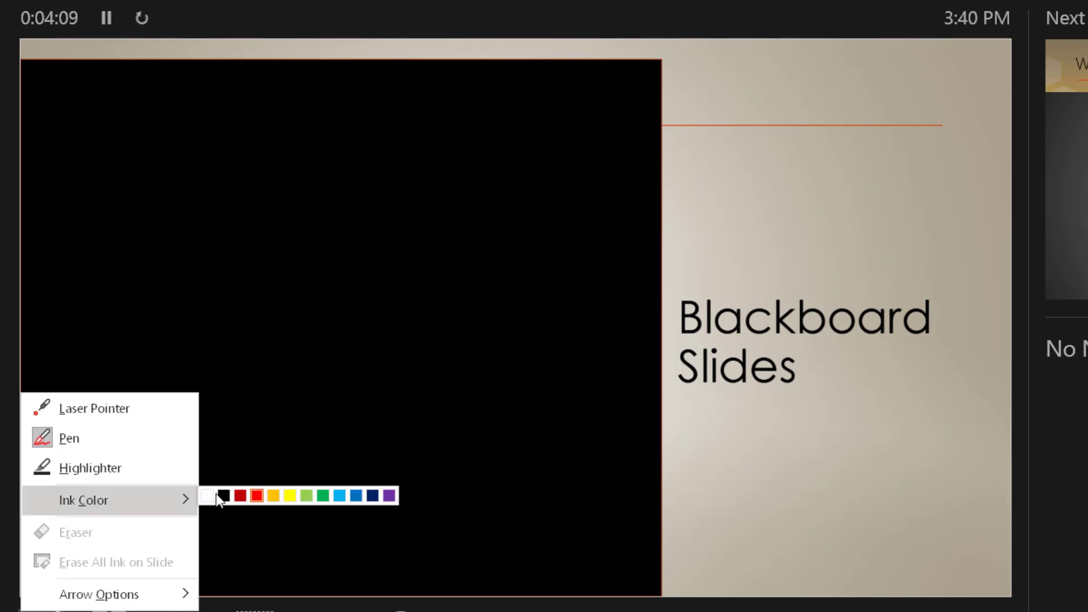
left_click(272, 495)
mouse_move(206, 210)
left_mouse_down()
mouse_move(189, 238)
mouse_move(318, 312)
mouse_move(496, 202)
left_mouse_up()
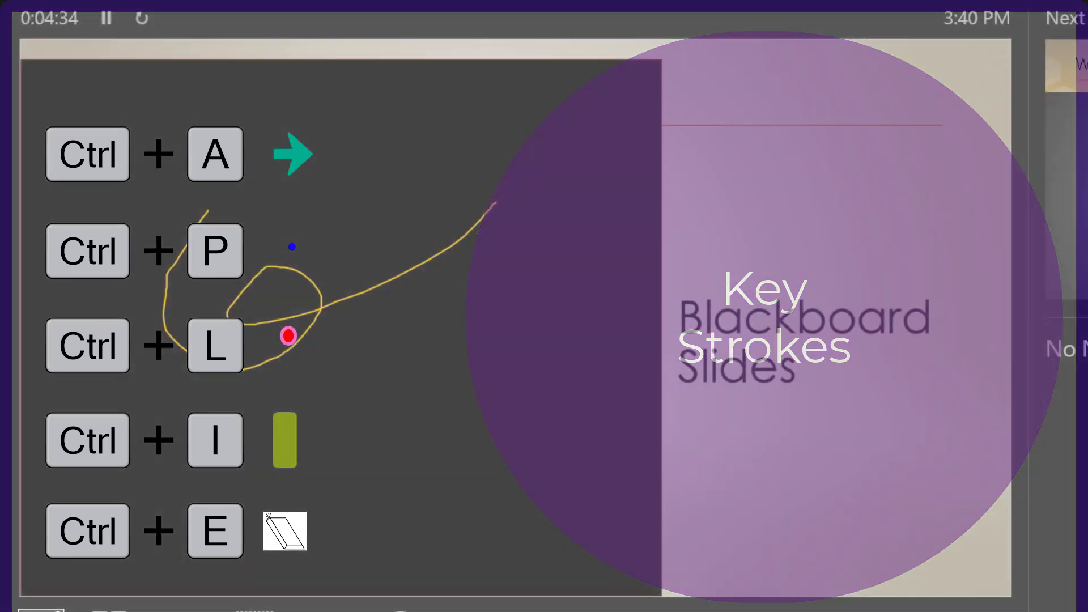
Bring up the pen menu after reviewing the Ctrl+A/P/L/I/E pointer shortcuts
left_click(41, 609)
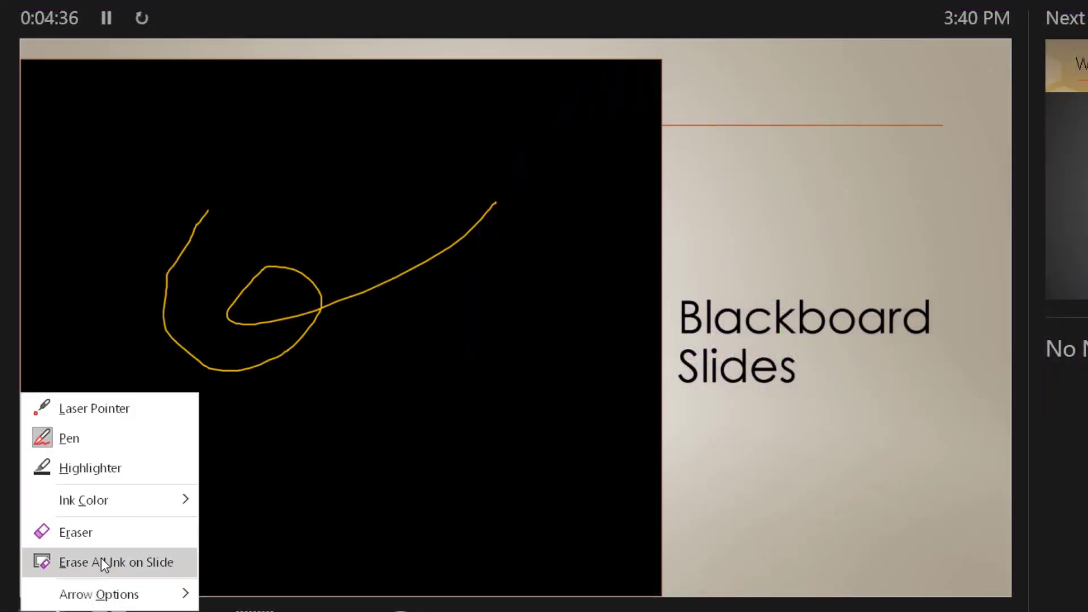